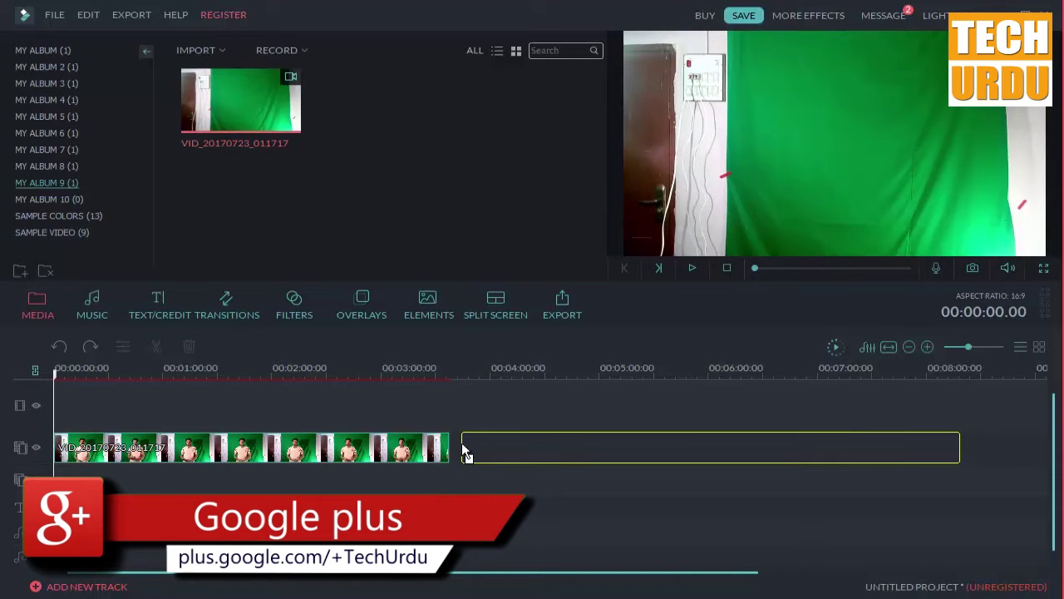
- Crop the sides of the VID_20170723_011717 timeline clip with a rectangular mask of width 0.46 and height 1.00
right_click(206, 449)
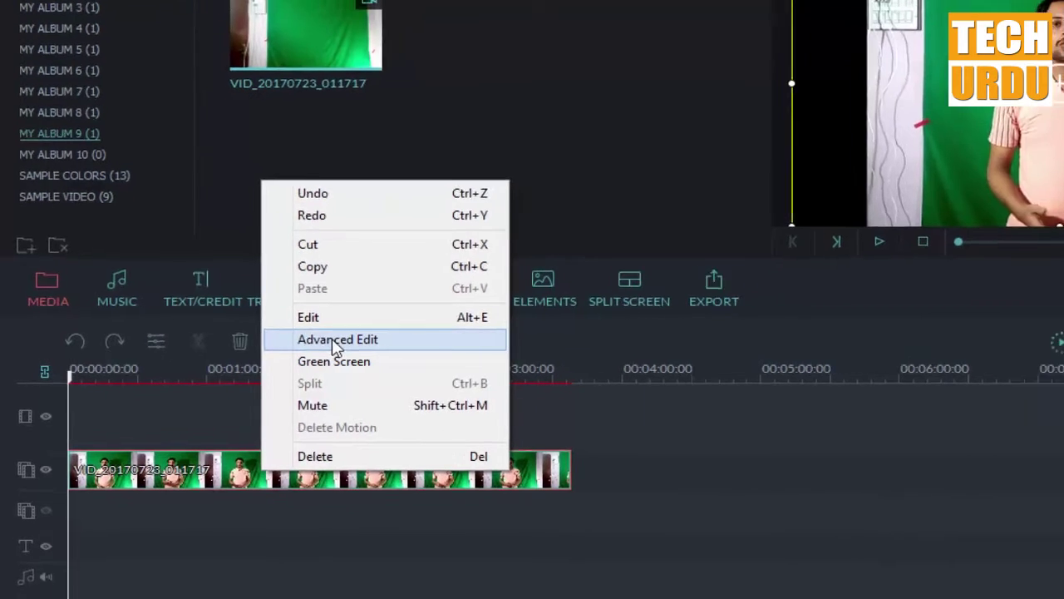
left_click(357, 338)
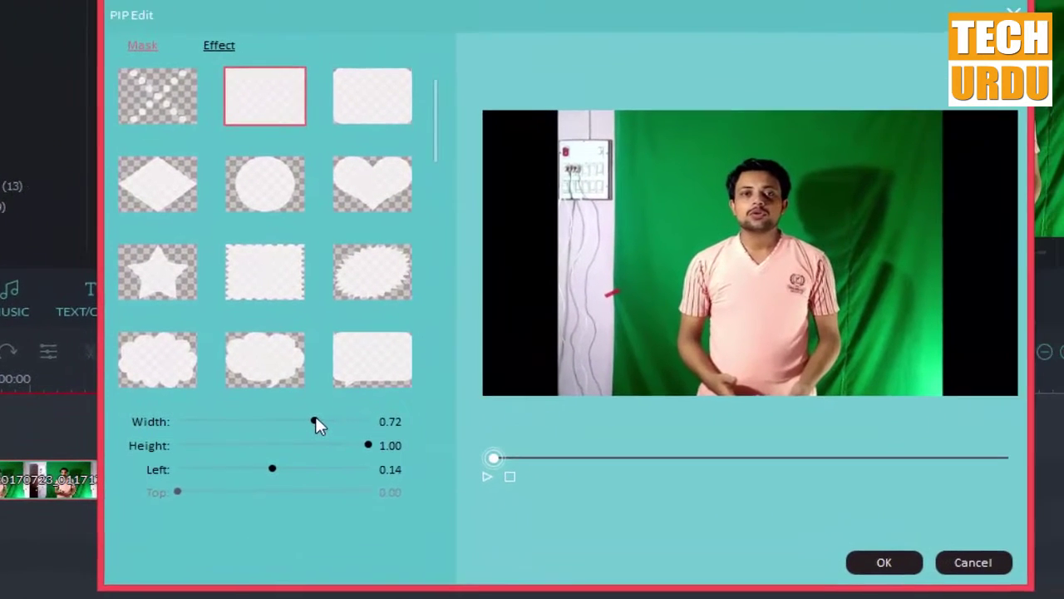
left_click_drag(421, 349, 424, 349)
left_click_drag(299, 432, 250, 432)
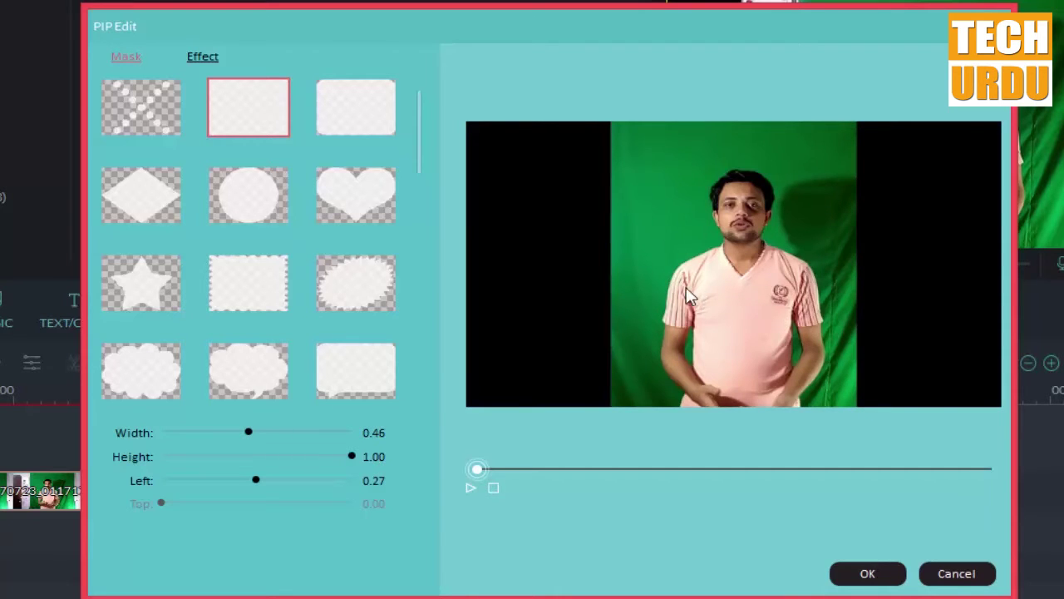
mouse_move(345, 458)
left_mouse_down()
mouse_move(305, 461)
mouse_move(358, 460)
left_mouse_up()
left_click(883, 582)
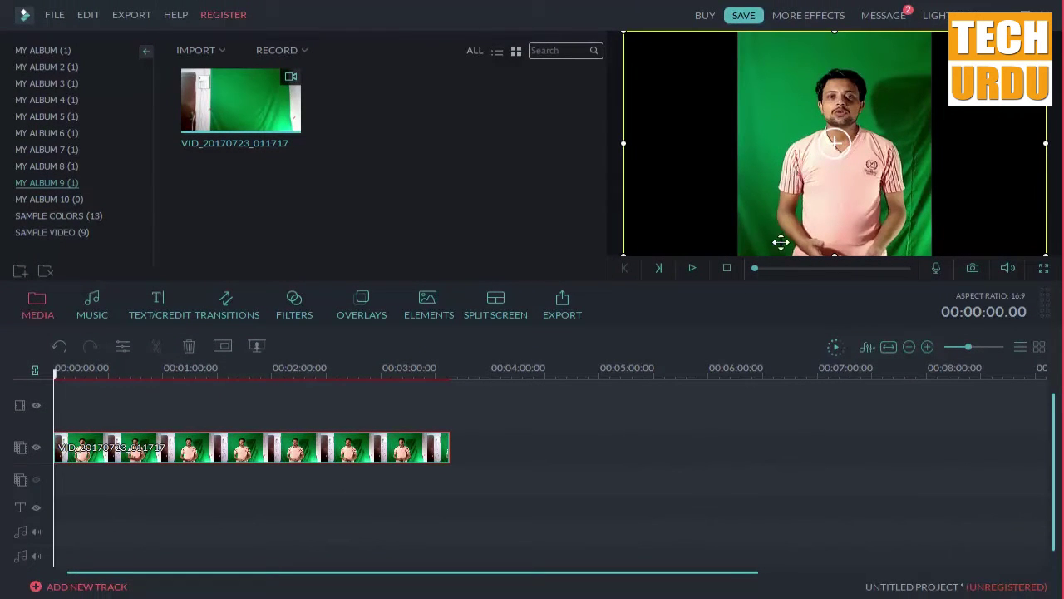
- Make the clip's green background transparent with Chroma Key at intensity level 65, and preview the result
right_click(260, 450)
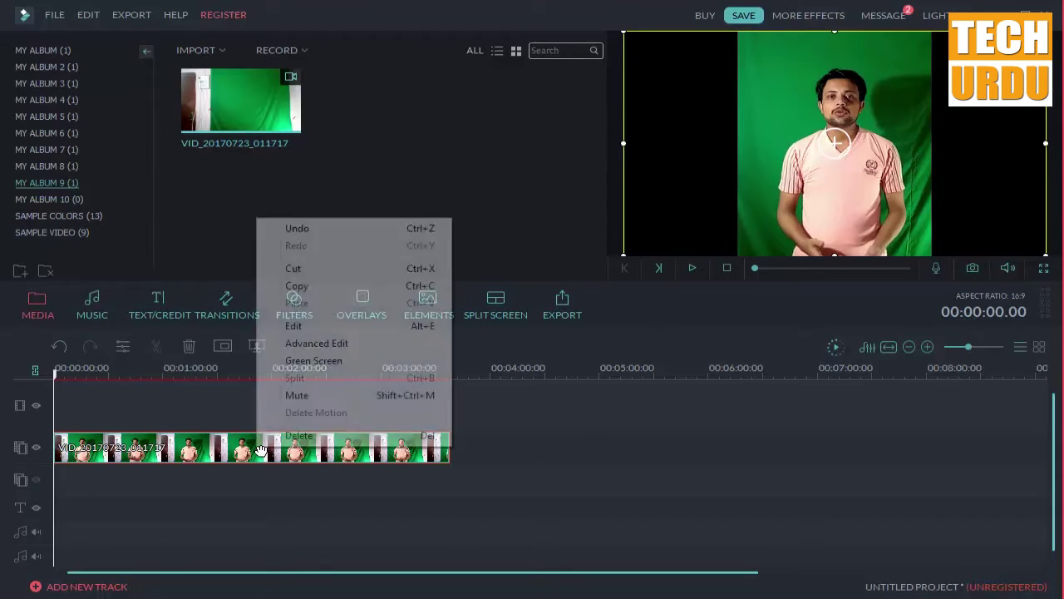
left_click(302, 362)
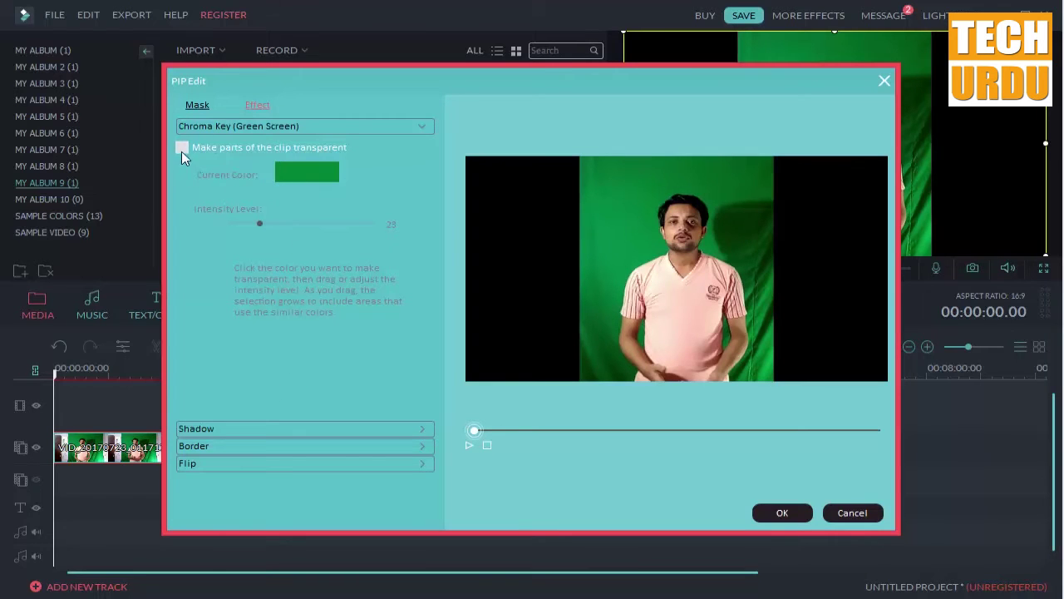
left_click(182, 147)
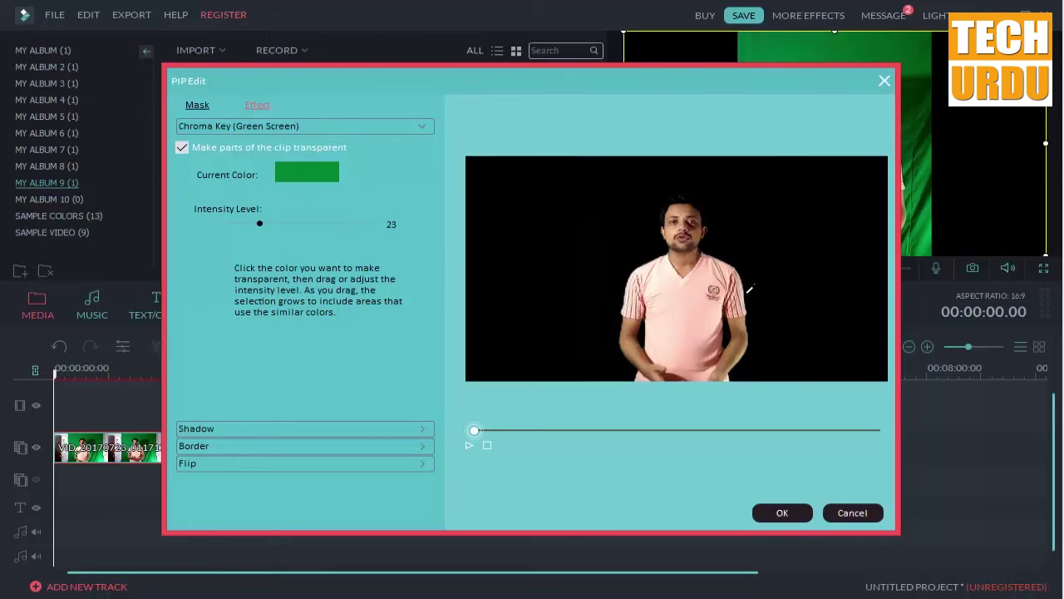
left_click_drag(260, 223, 322, 225)
left_click_drag(254, 225, 307, 233)
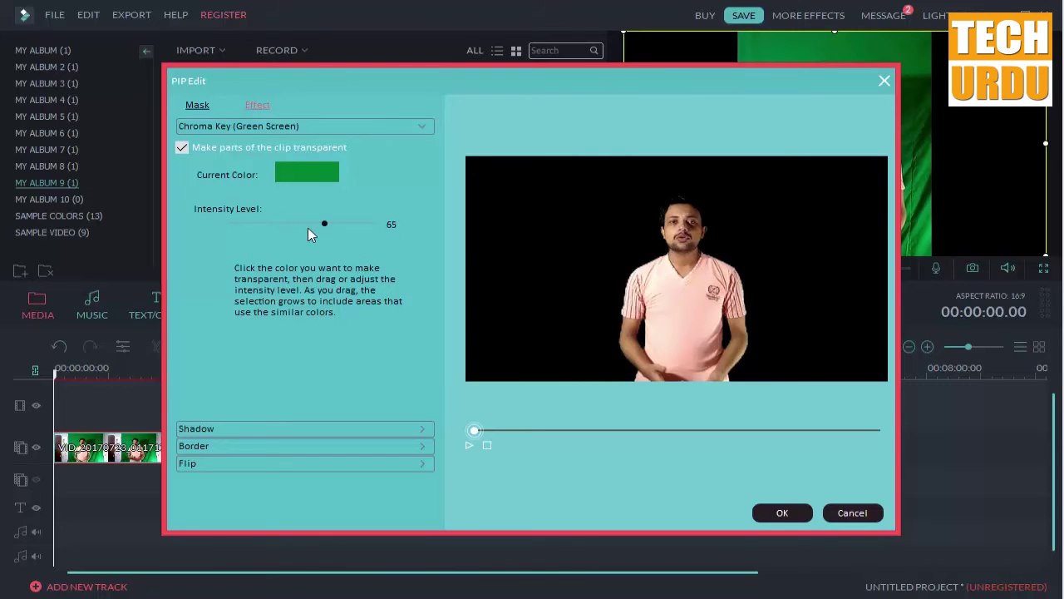
left_click(784, 512)
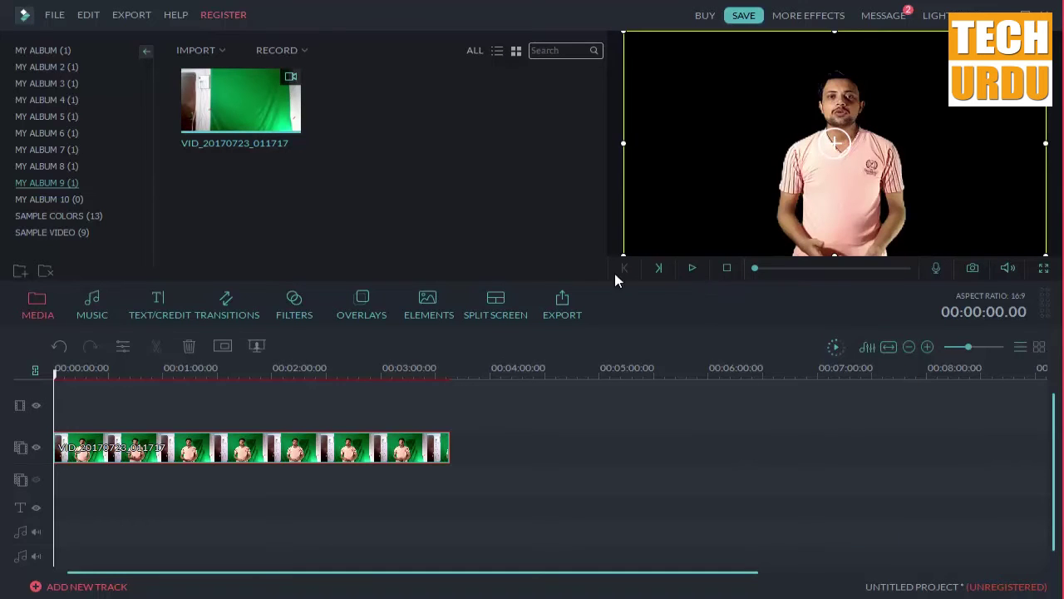
left_click(691, 267)
left_click(671, 225)
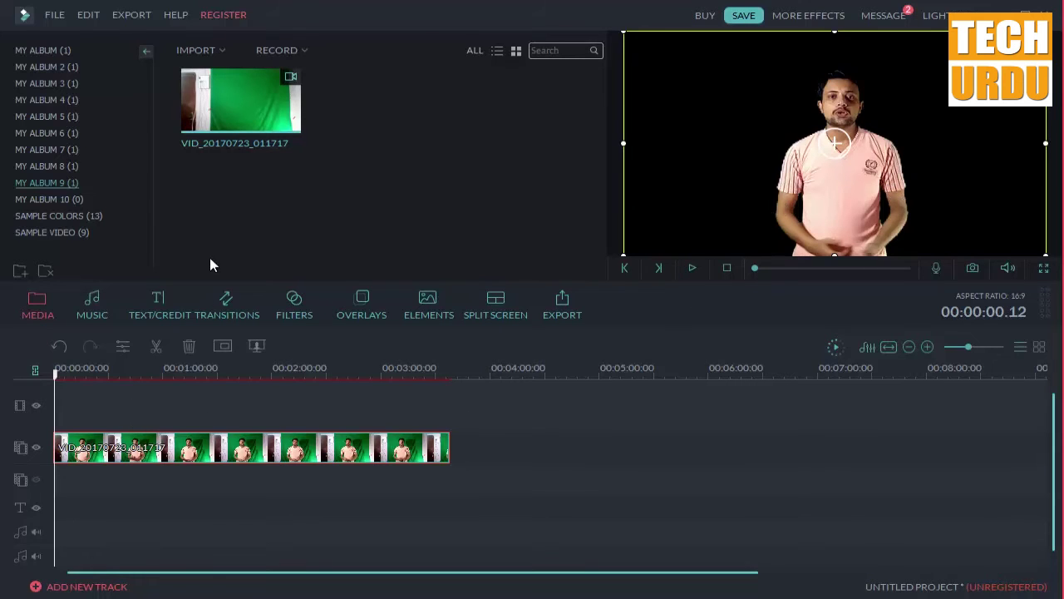
- Create a new media album and import the background image 1 (2).jpg from the Downloads folder into it
left_click(20, 271)
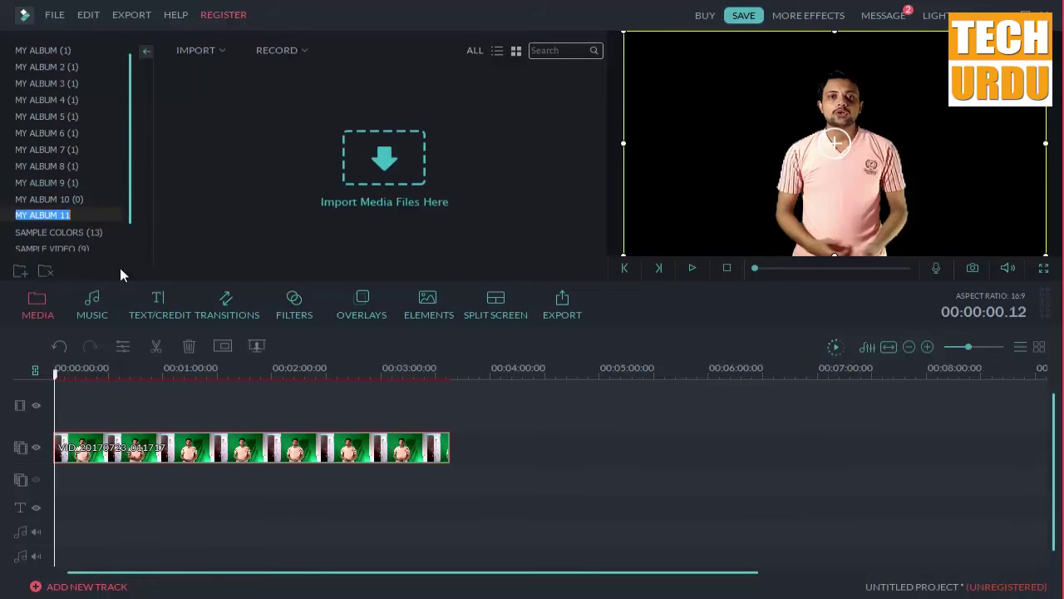
left_click(389, 182)
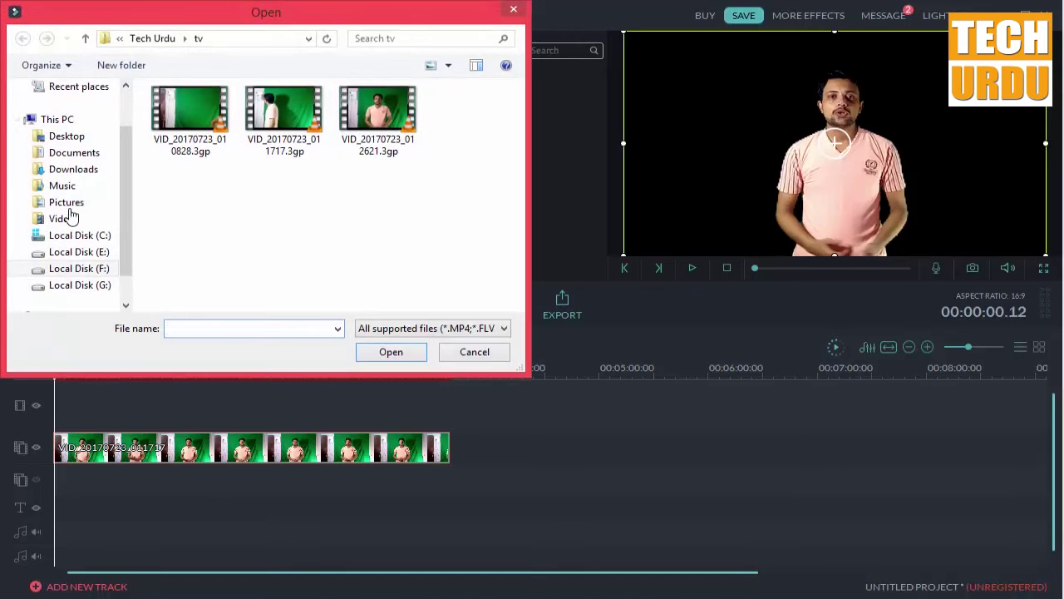
left_click(77, 169)
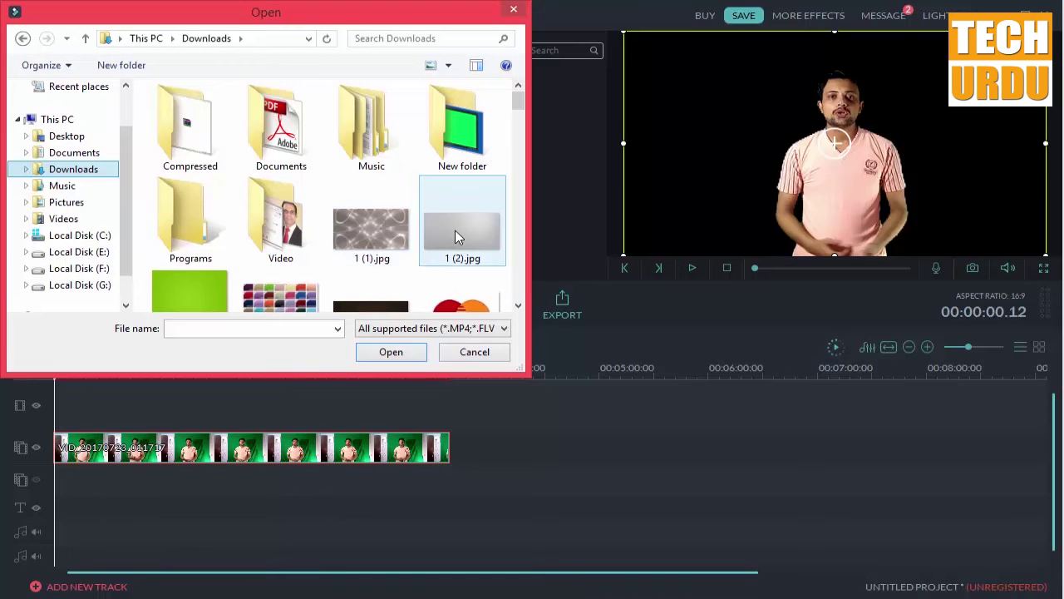
left_click(455, 229)
left_click(397, 352)
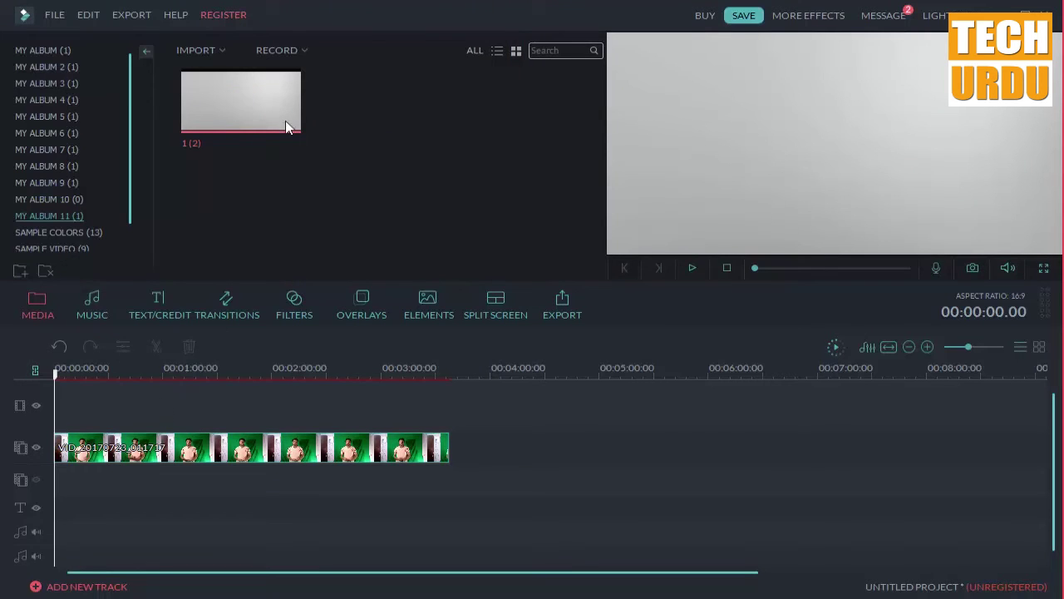
- Place the 1 (2) image on the main video track, lengthened to match the green screen clip, and realign that clip to the timeline start
left_click_drag(278, 100, 208, 394)
left_click_drag(57, 404, 449, 374)
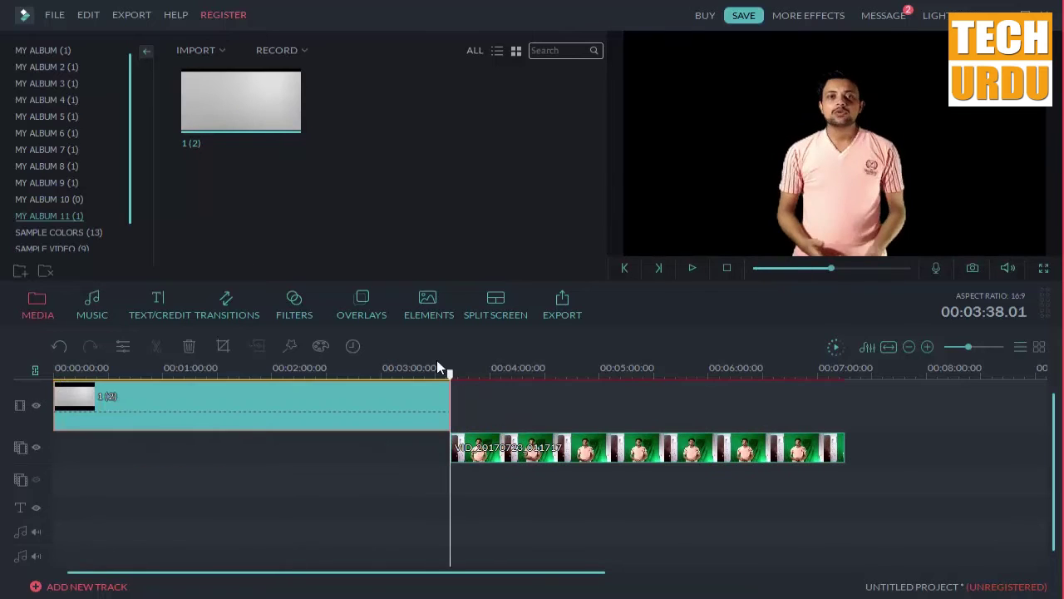
left_click_drag(607, 449, 205, 455)
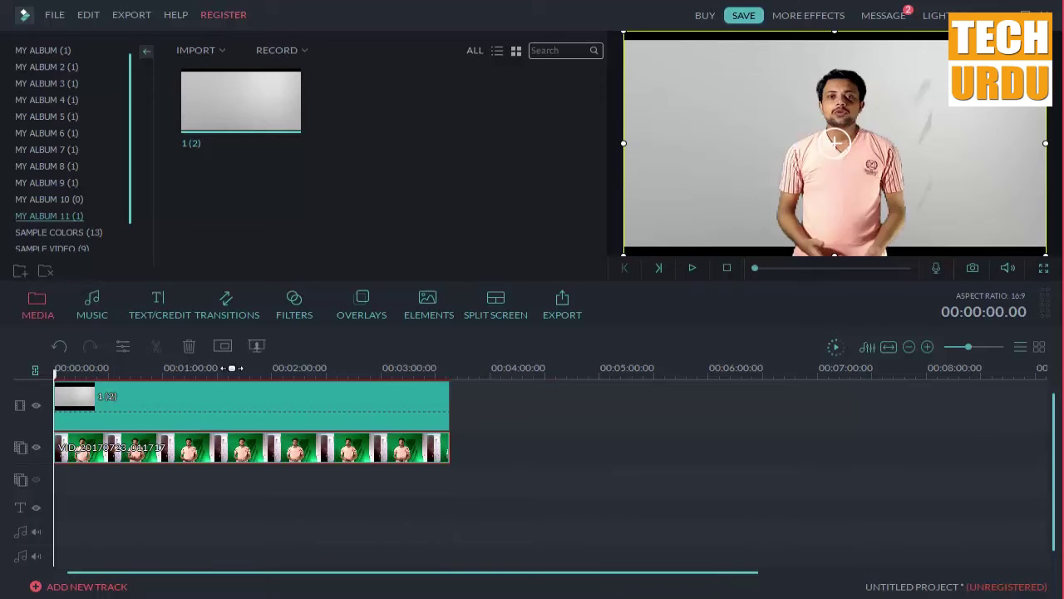
- Increase the clip's Chroma Key intensity level to clean up the leftover background marks, and check another point in the timeline
left_click(266, 370)
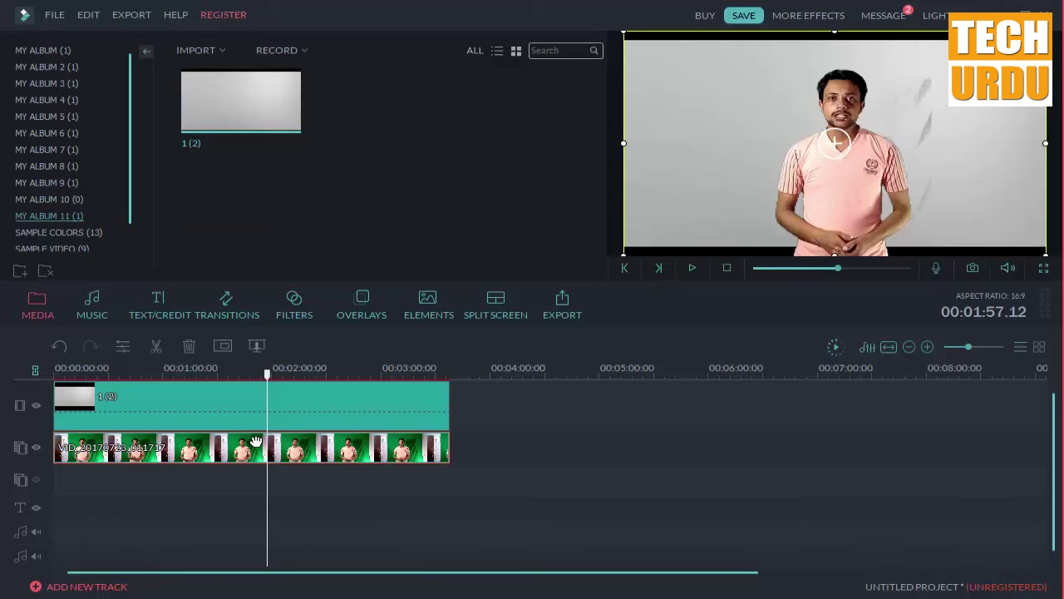
right_click(245, 448)
left_click(297, 358)
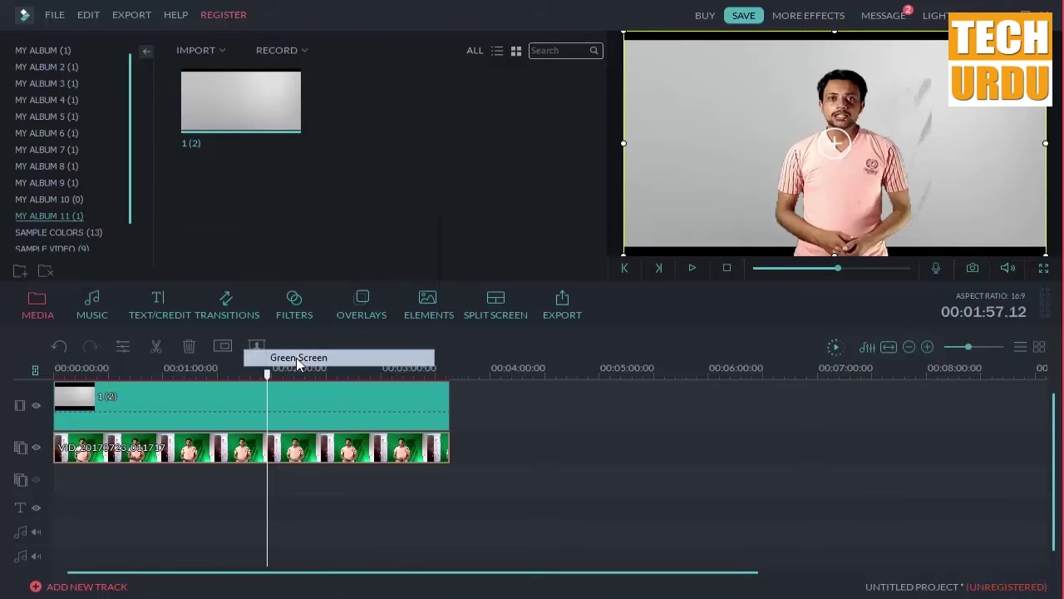
left_click_drag(302, 225, 320, 225)
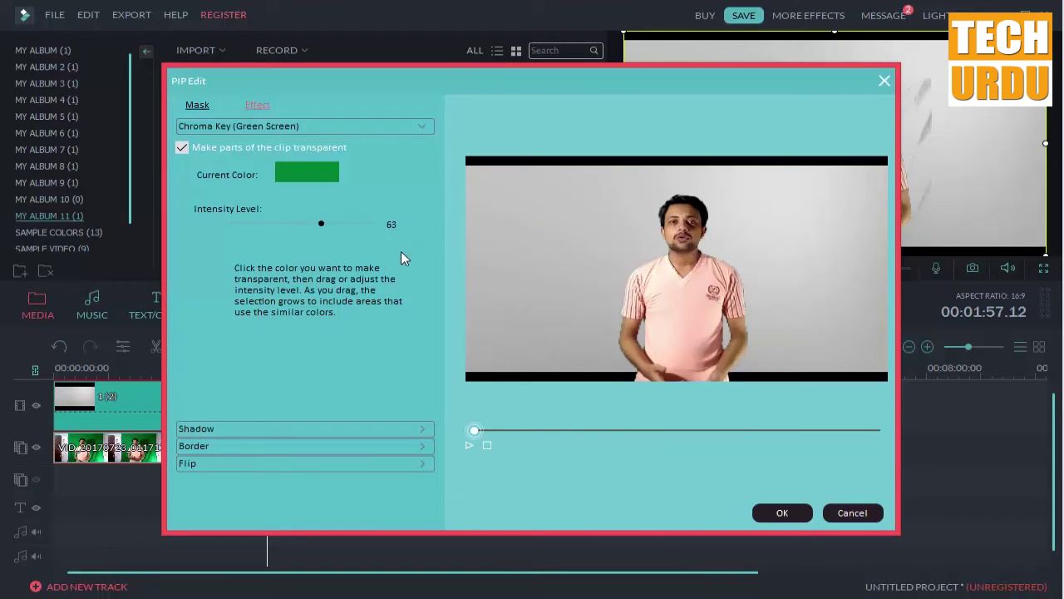
left_click_drag(322, 225, 335, 225)
left_click(772, 510)
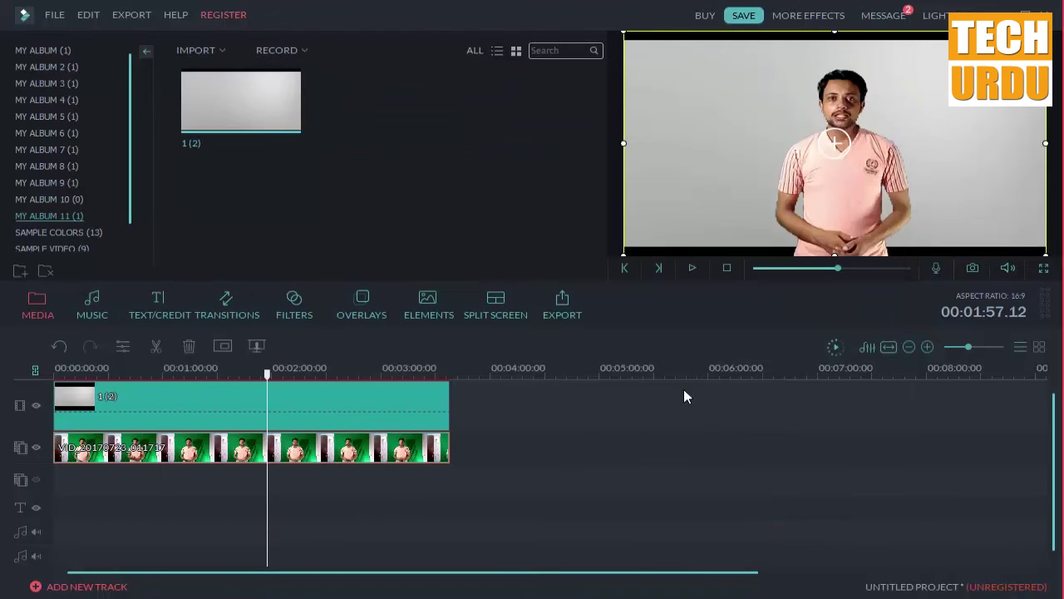
mouse_move(281, 380)
left_mouse_down()
mouse_move(210, 379)
mouse_move(293, 384)
left_mouse_up()
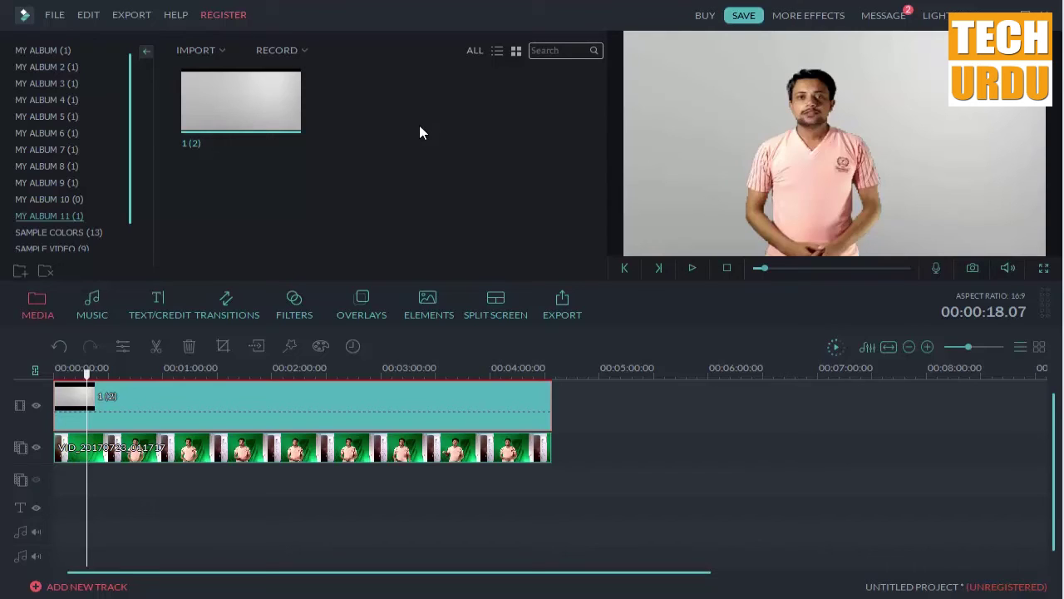
- Start creating a video file in the trial version and set the WMV output resolution to 1280 x 720
left_click(133, 18)
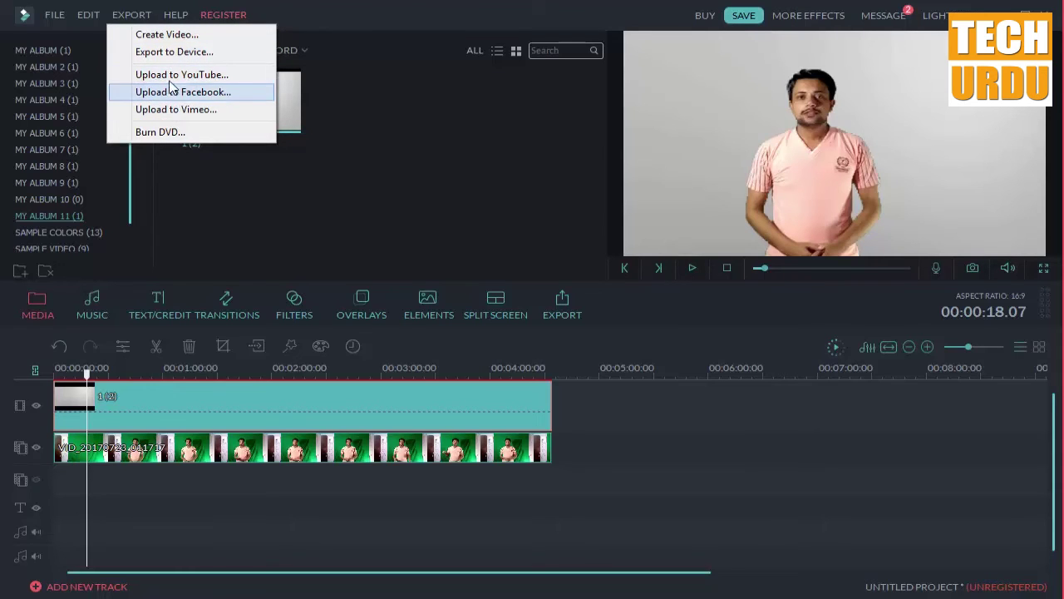
left_click(168, 36)
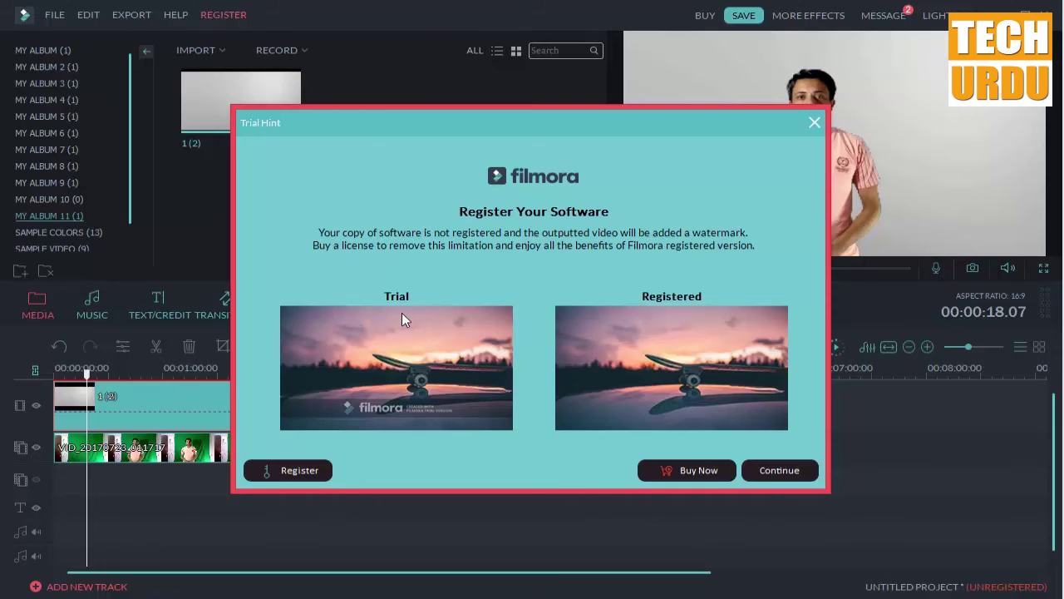
left_click(773, 467)
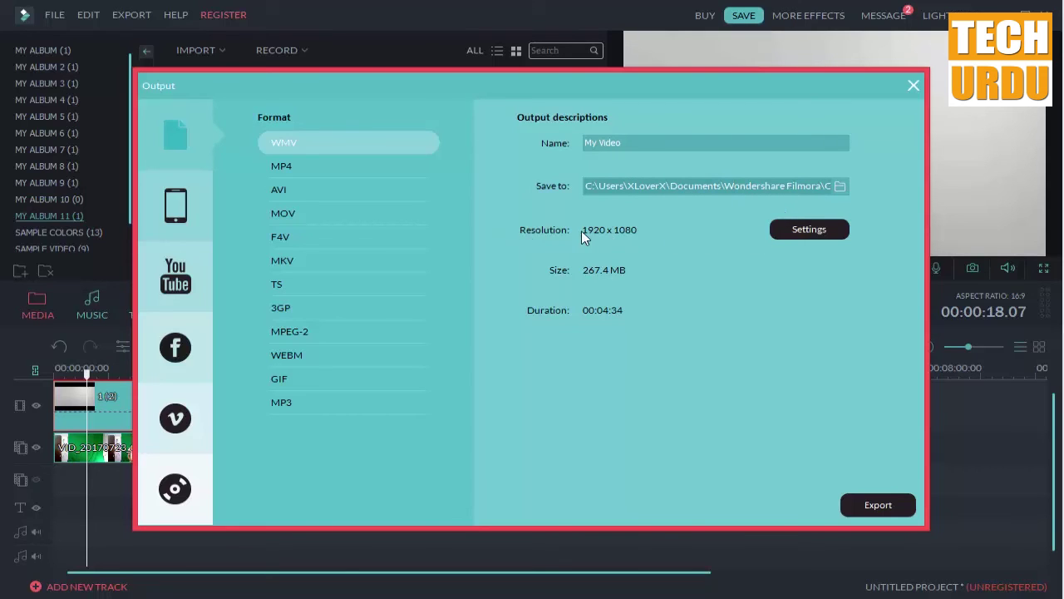
left_click(813, 231)
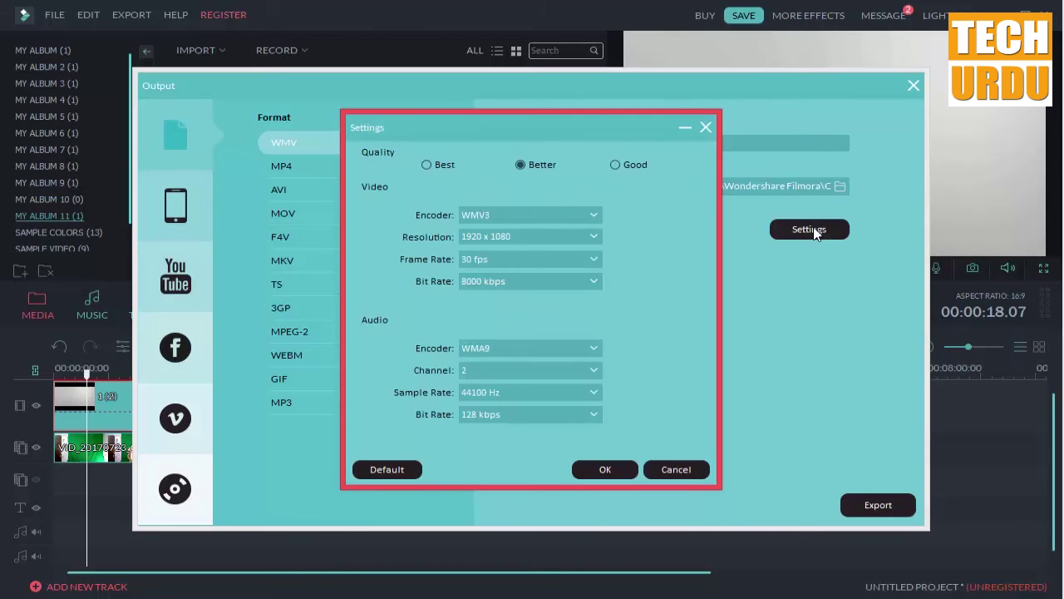
left_click(518, 237)
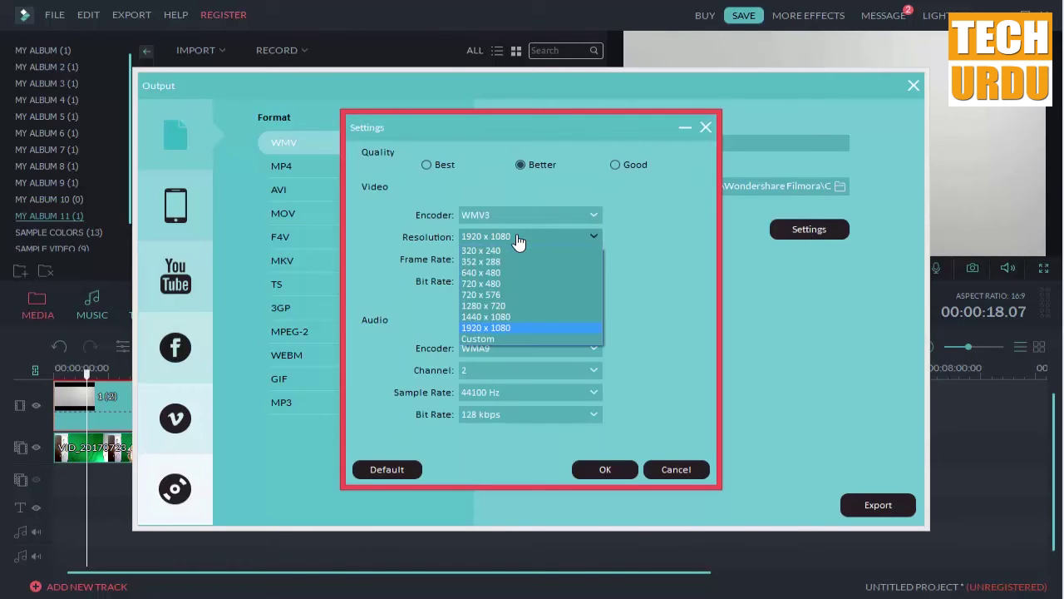
left_click(513, 311)
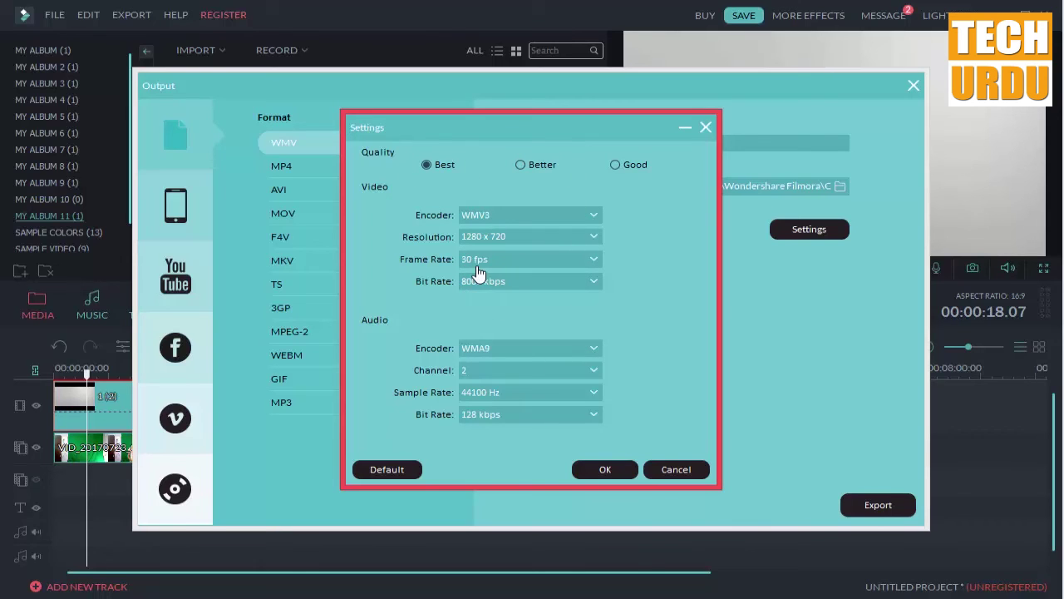
- Set the output quality to Best and export the project as the WMV file My Video
left_click(523, 166)
left_click(613, 165)
left_click(425, 165)
left_click(554, 350)
left_click(534, 359)
left_click(534, 217)
left_click(683, 213)
left_click(606, 471)
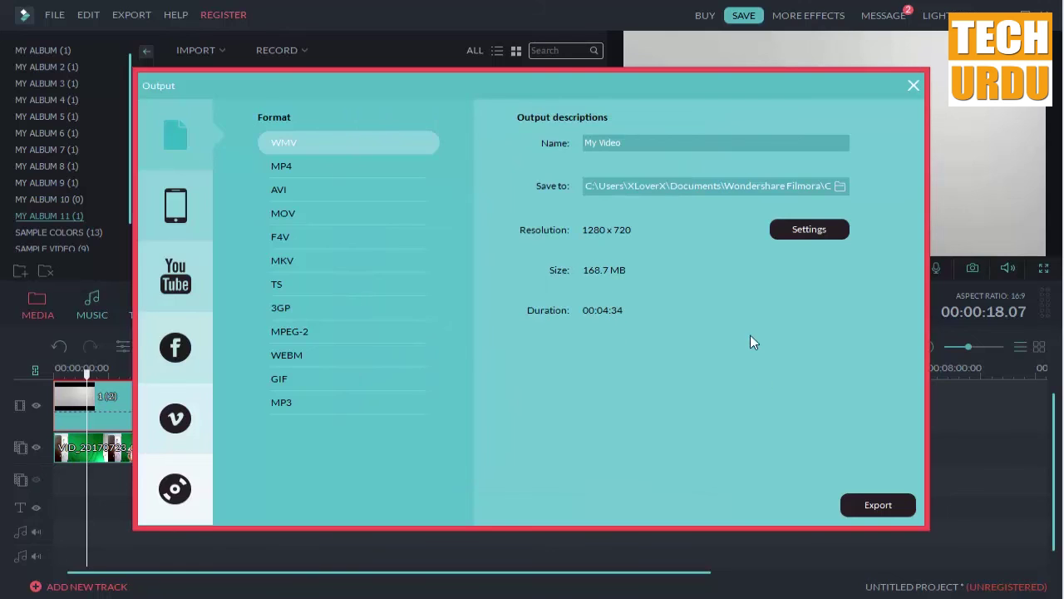
left_click(881, 508)
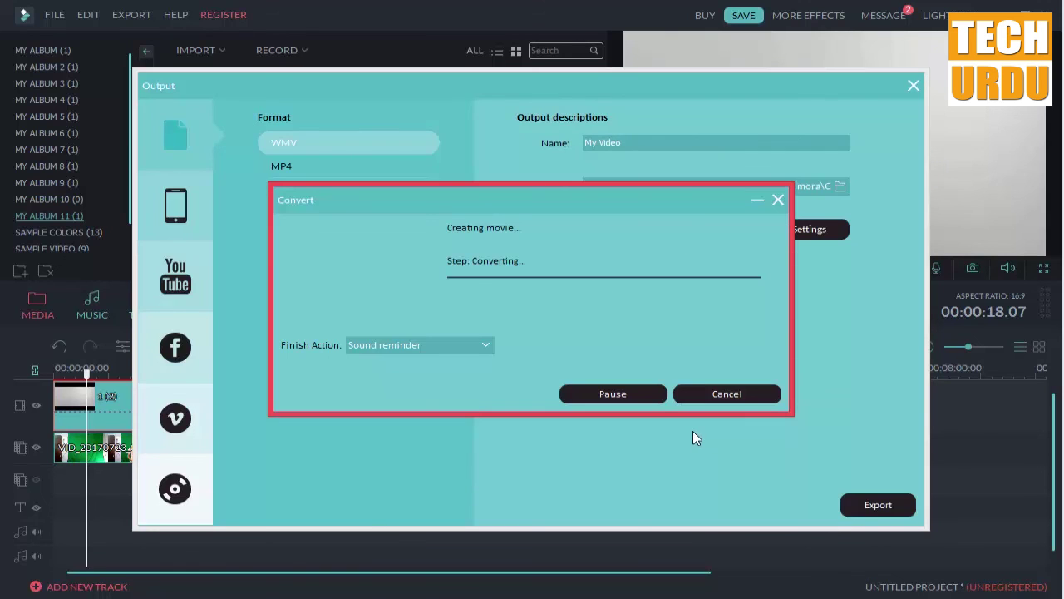